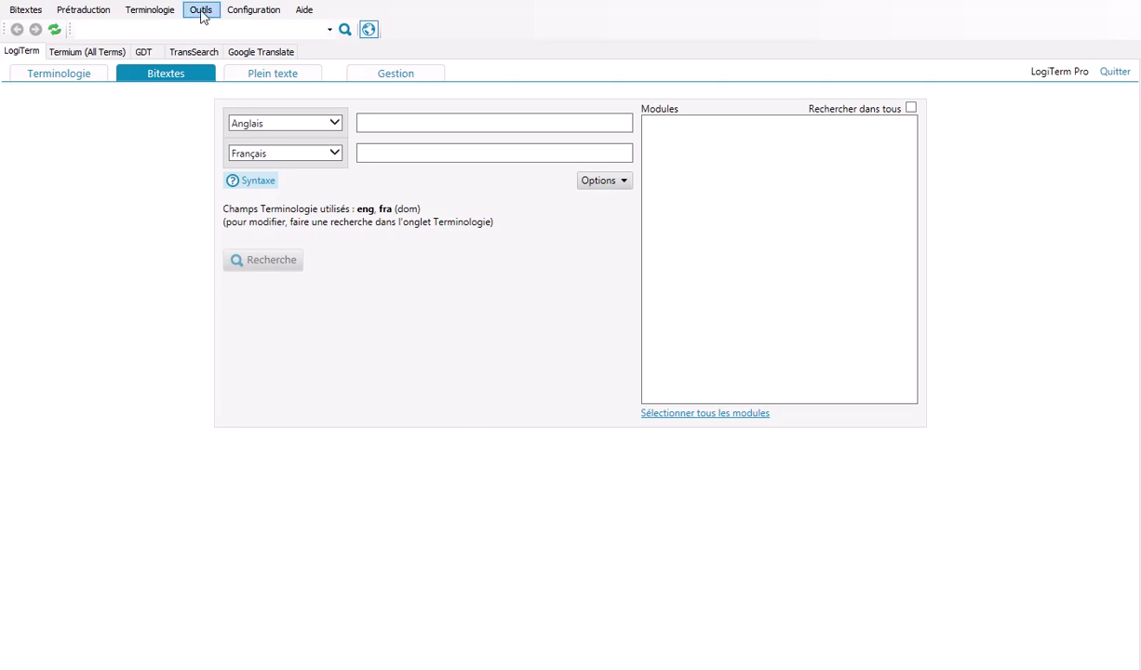
- Start the Déformatage tool and select the complete folder C:\A - Tutoriel\Tutoriel - Documents as the source of documents to process
left_click(201, 11)
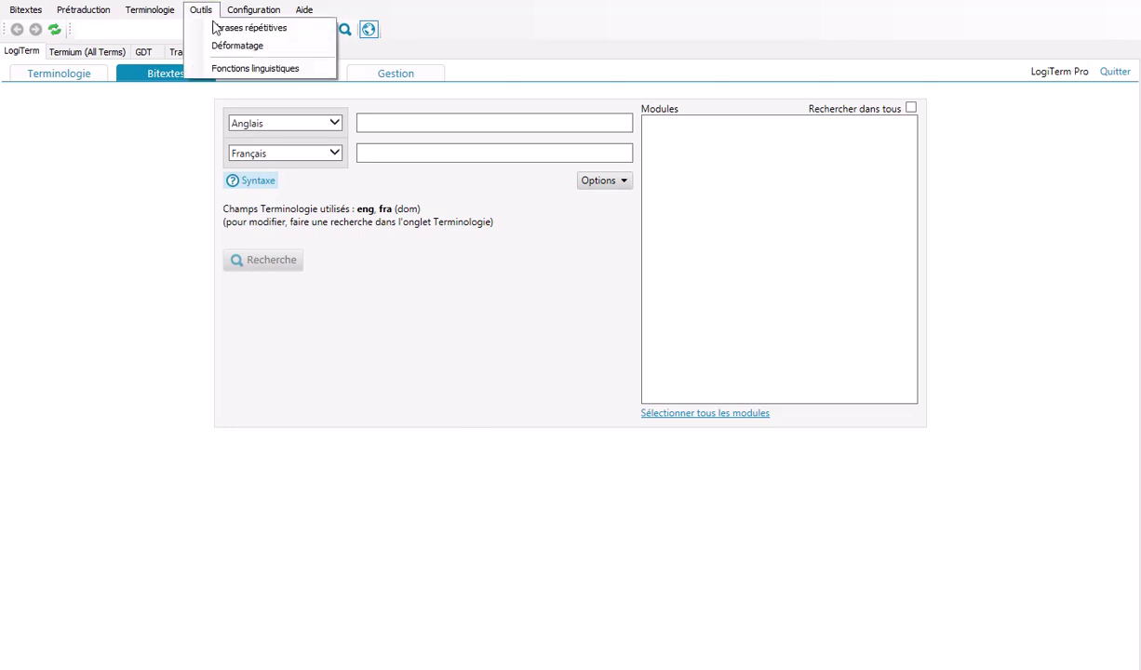
left_click(248, 47)
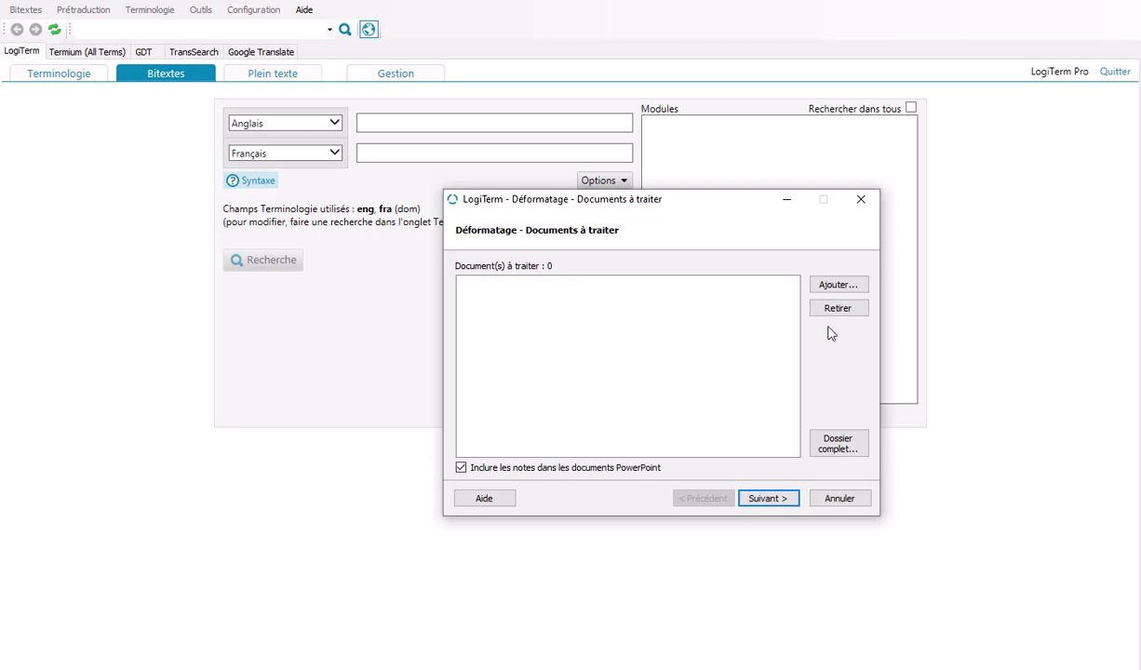
left_click(840, 445)
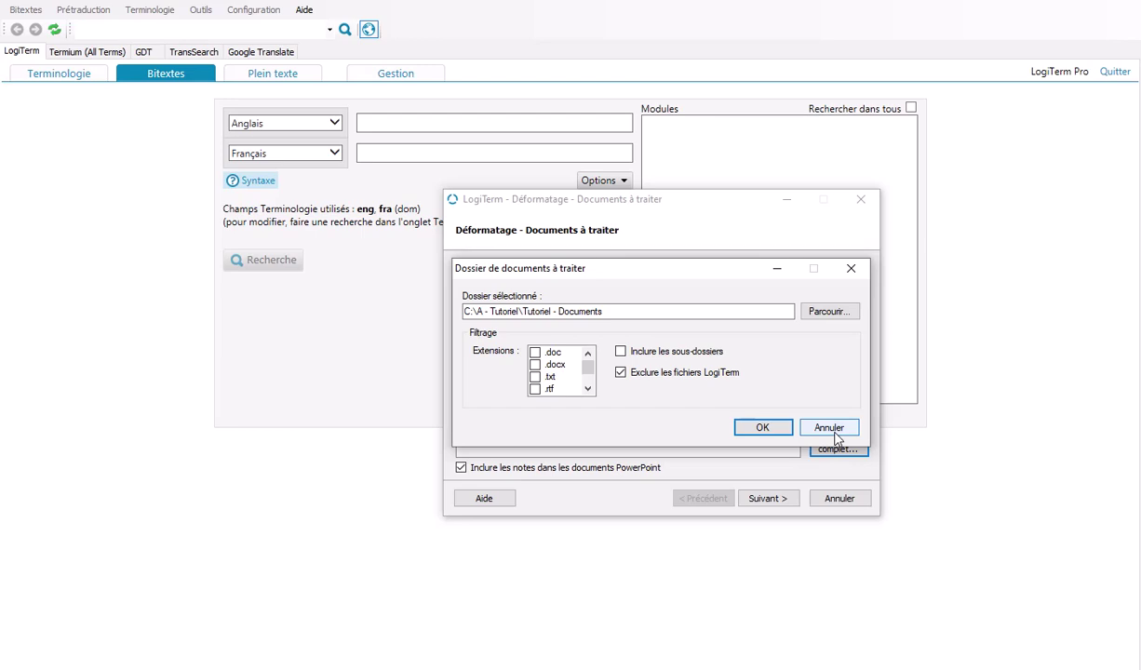
left_click(811, 313)
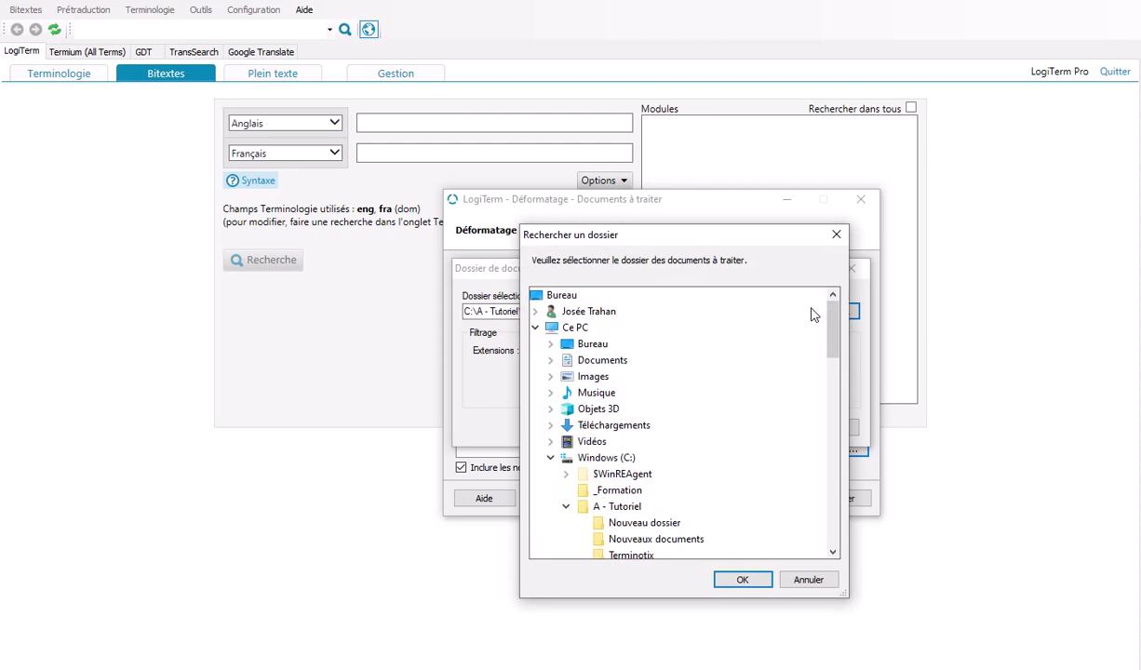
scroll(638, 524, "down", 1)
left_click(638, 524)
left_click(743, 579)
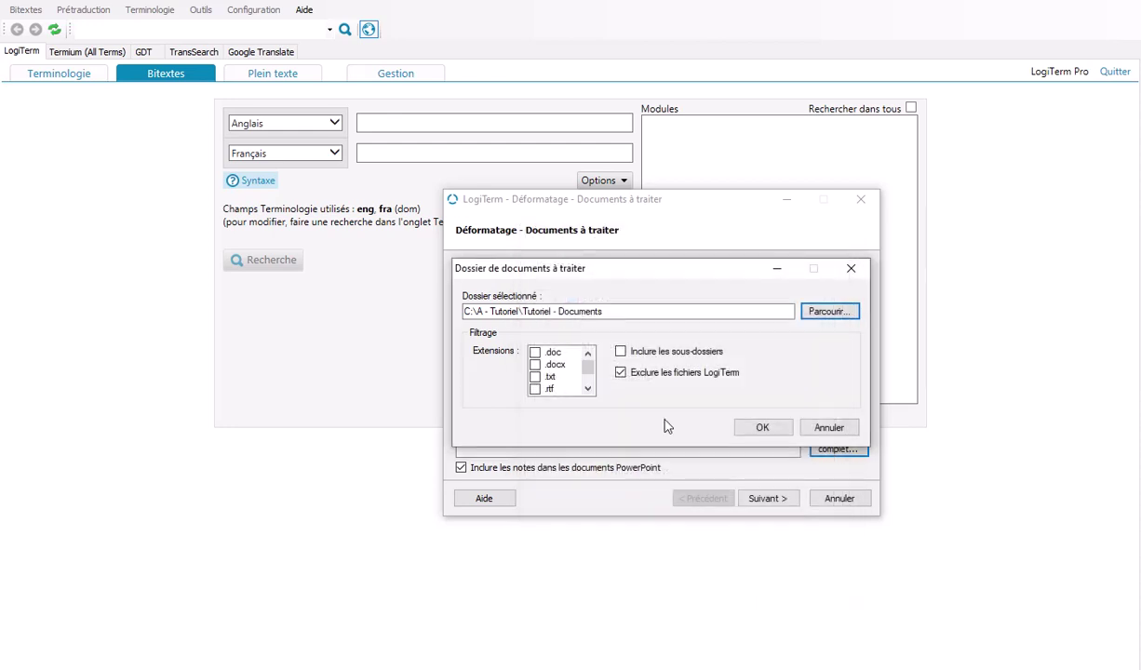
- Filter the folder on the .doc, .docx, .ppt, .pptx and .html extensions and add the matching files to the documents to process
left_click(535, 353)
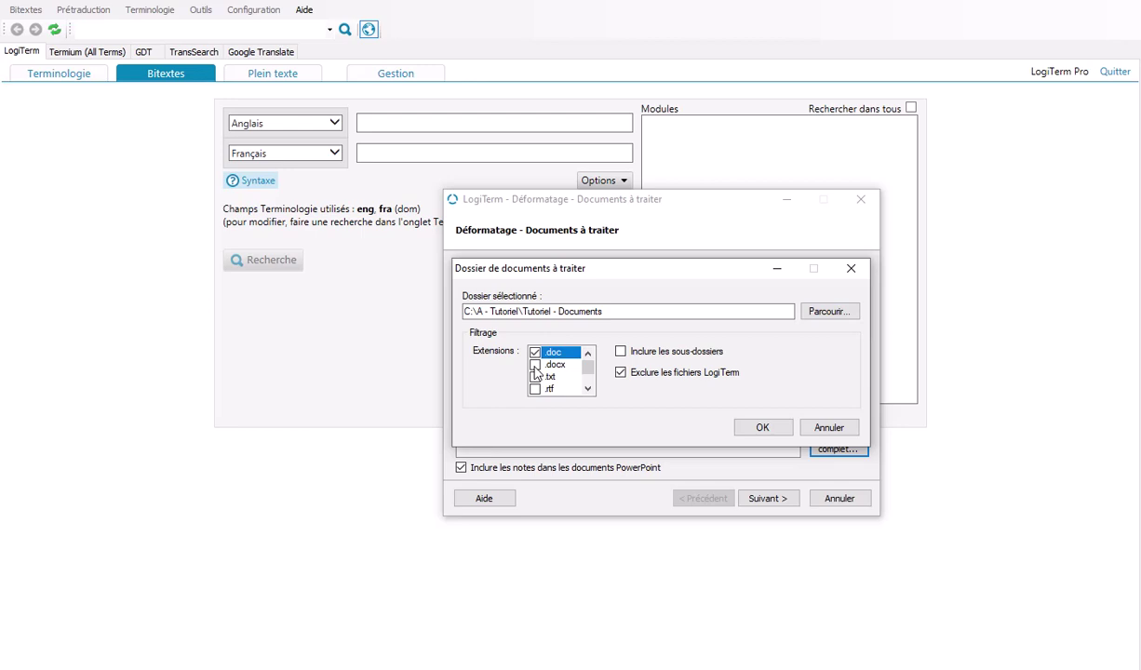
scroll(558, 368, "down", 3)
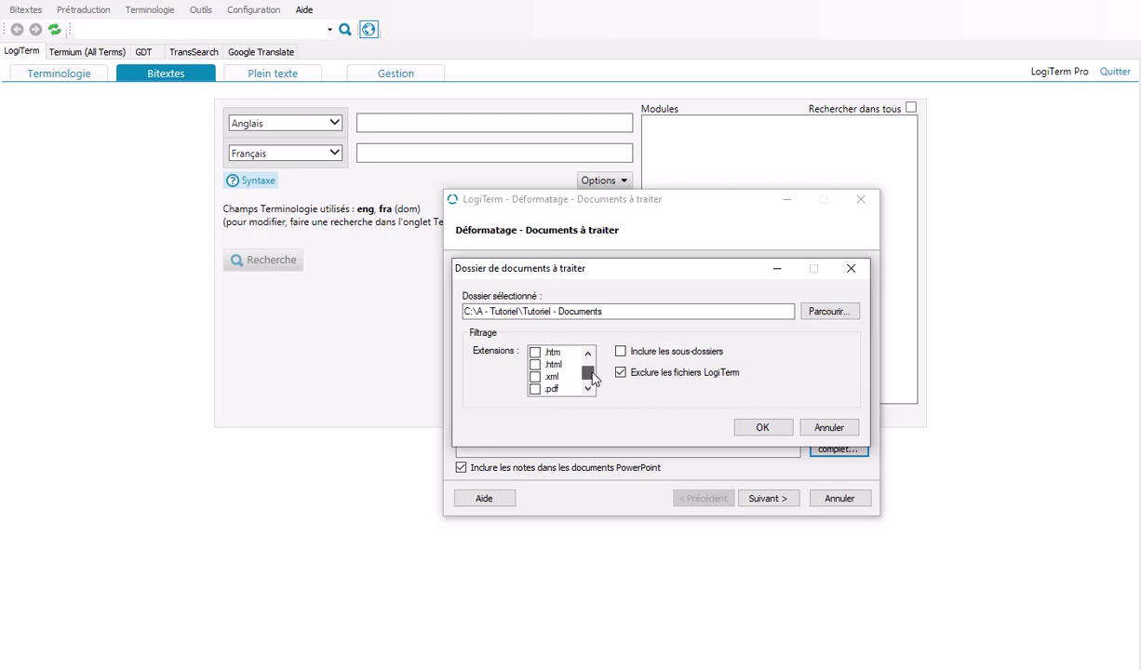
left_click(586, 355)
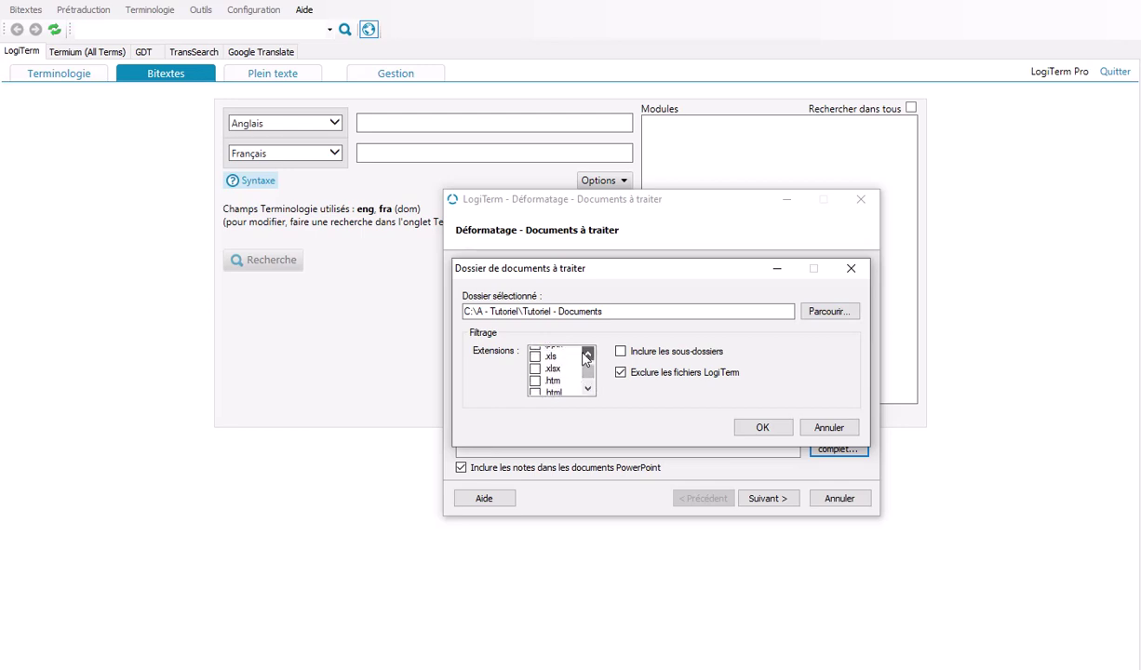
left_click(535, 363)
left_click(535, 376)
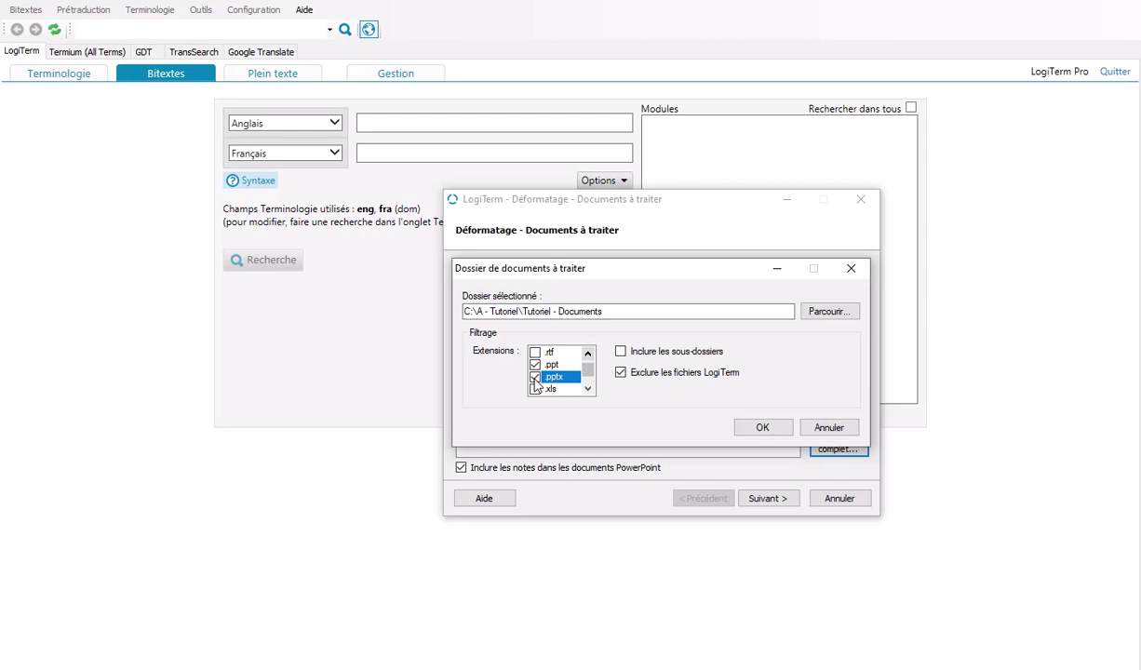
left_click(588, 391)
left_click(586, 389)
left_click(586, 389)
left_click(587, 388)
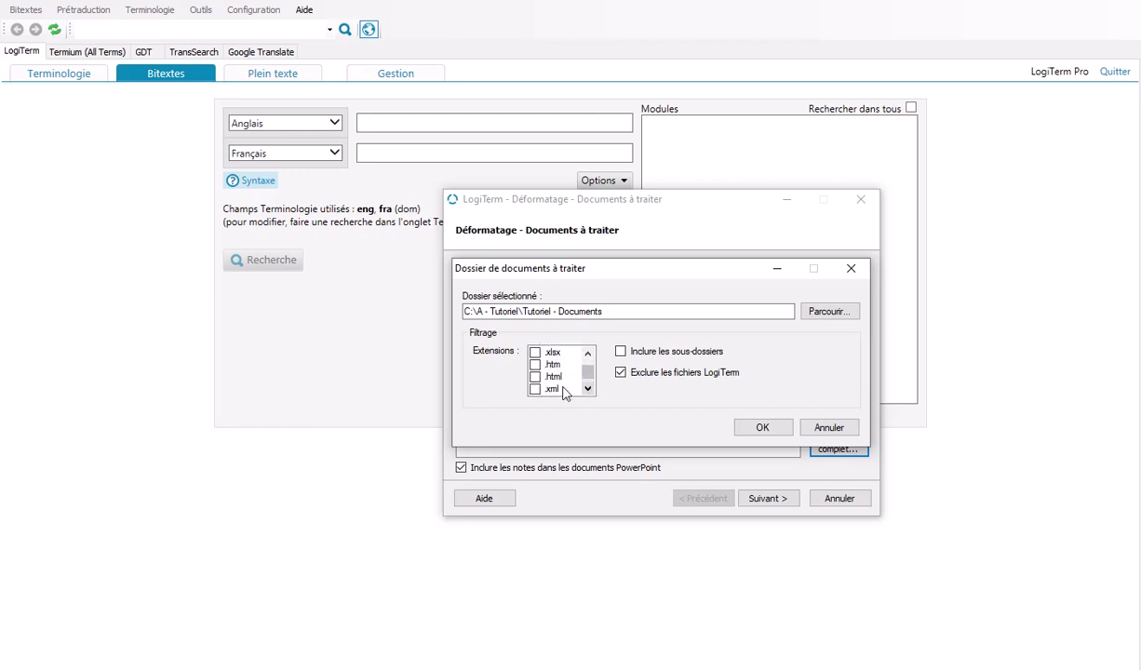
left_click(535, 376)
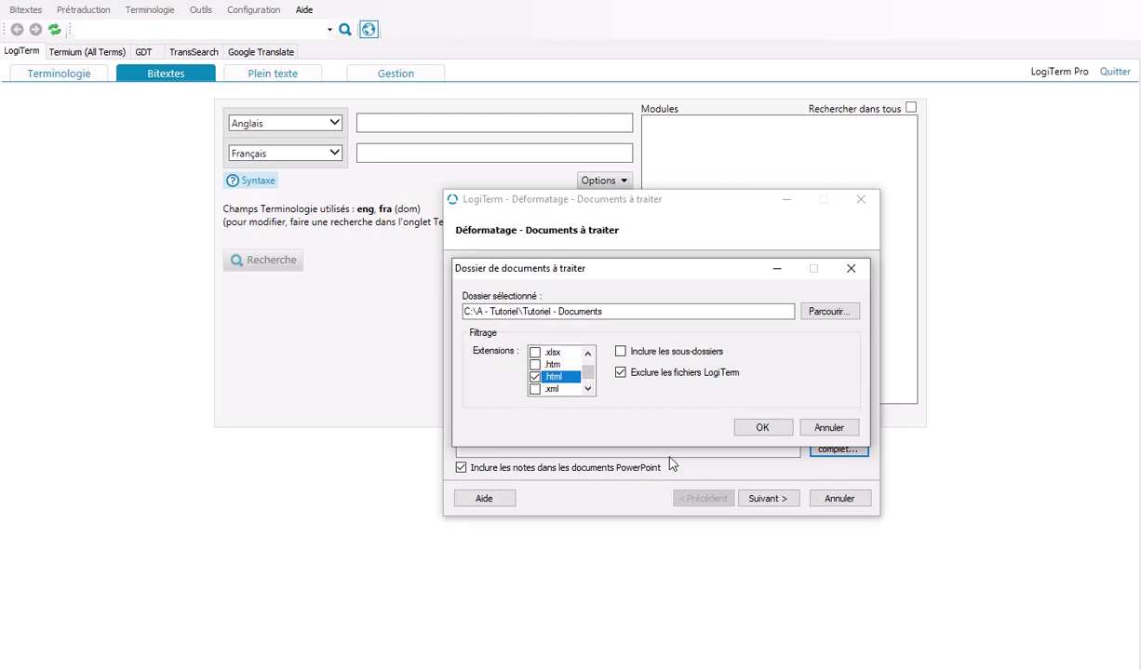
left_click(761, 429)
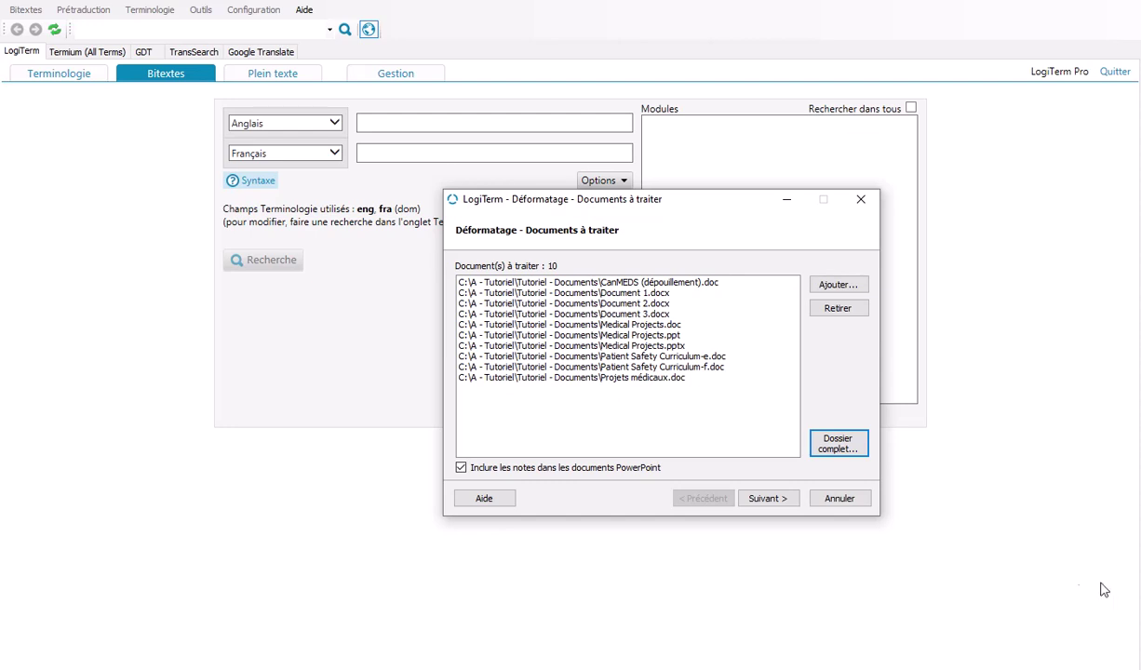
- Set the result type to merge everything into a single file, created in the folder C:\Capsules
left_click(765, 499)
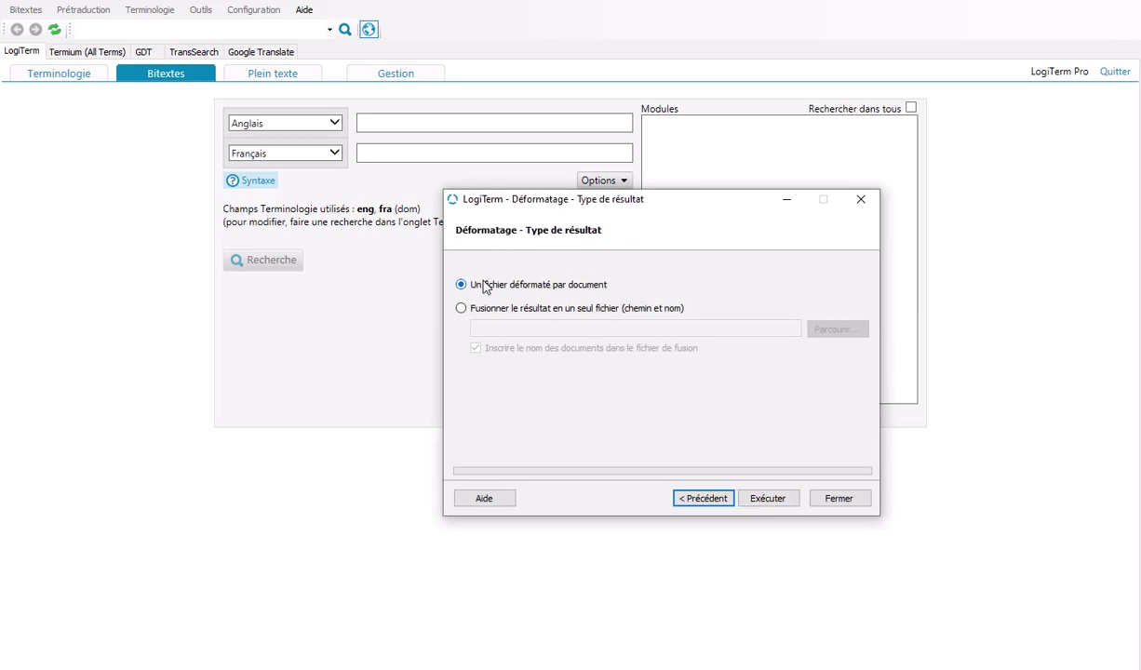
left_click(475, 314)
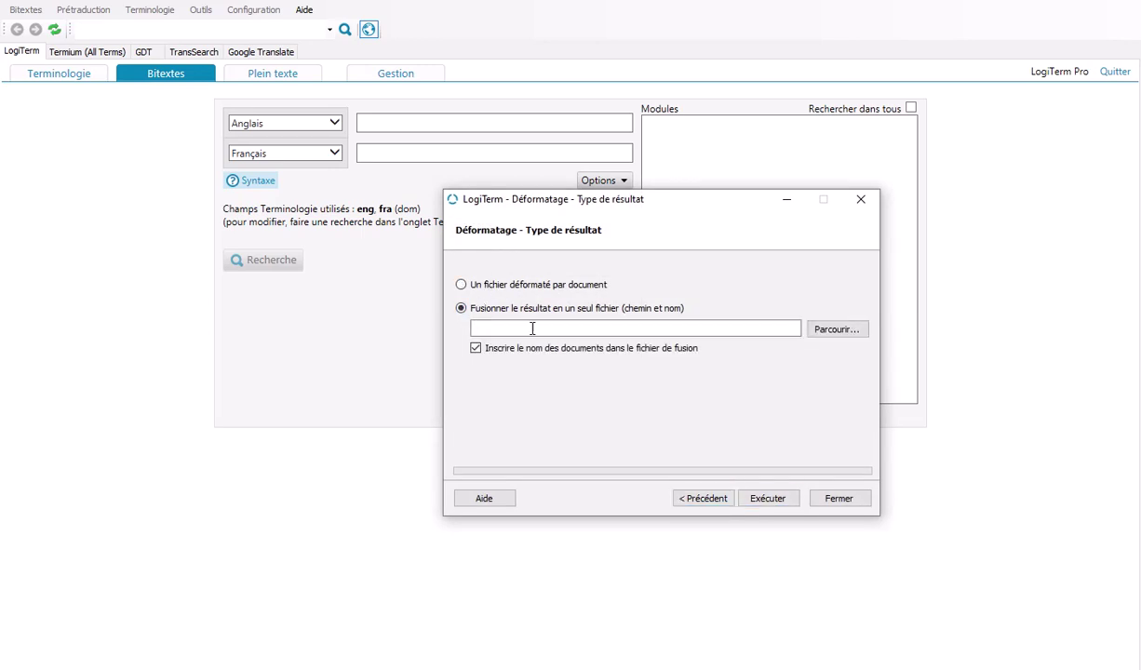
left_click(846, 330)
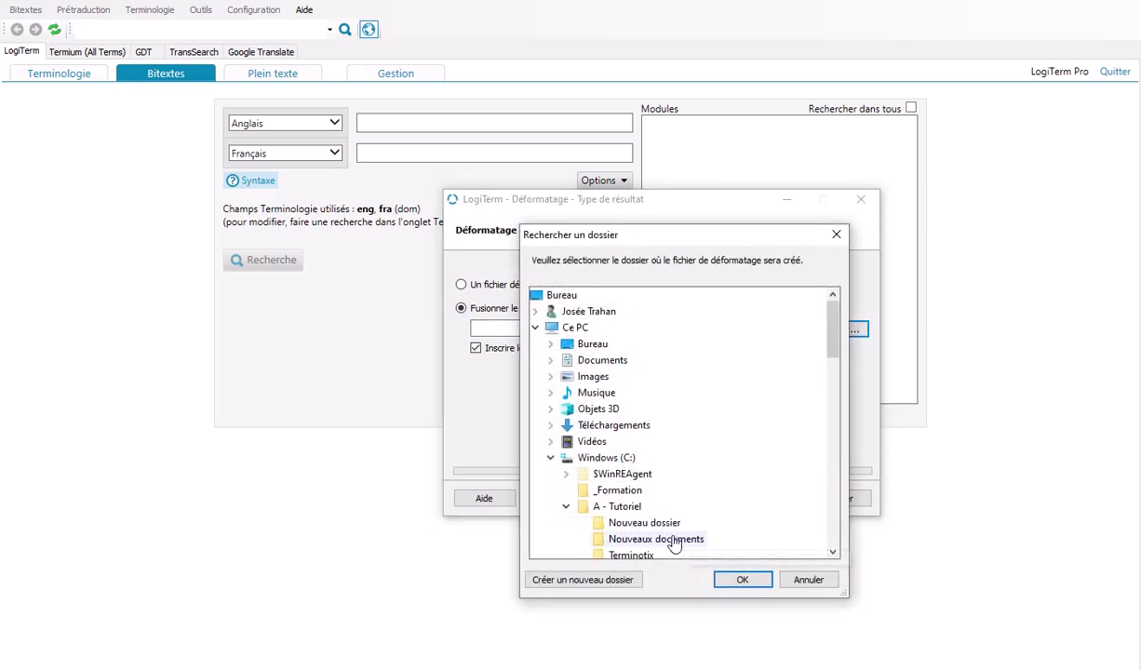
scroll(670, 538, "down", 5)
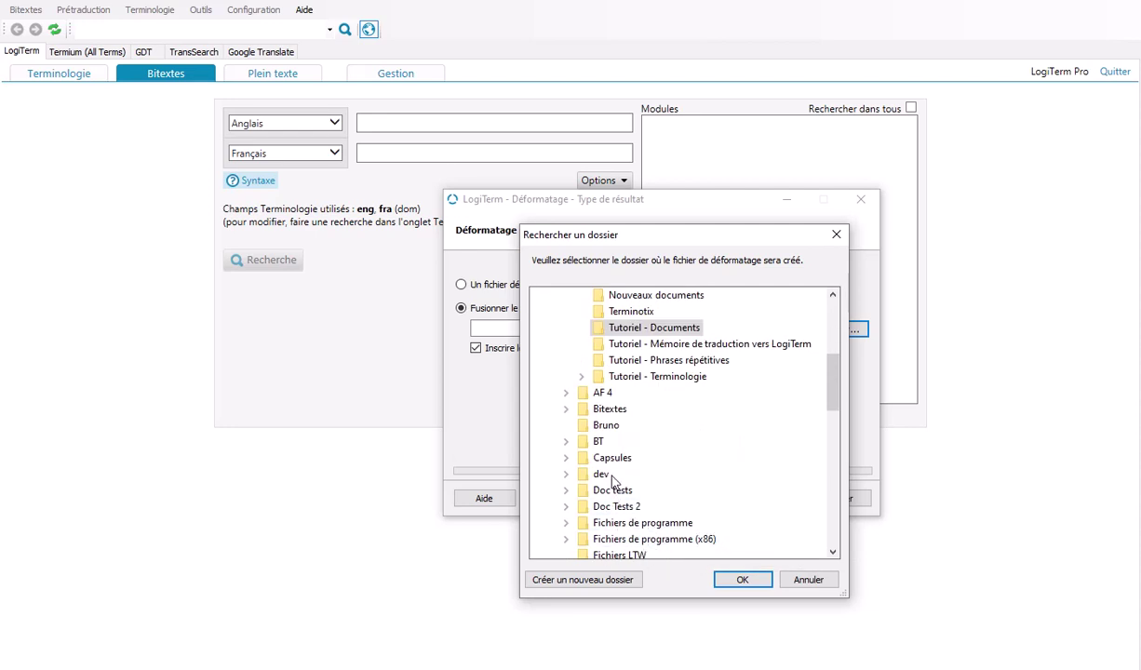
left_click(611, 457)
left_click(743, 580)
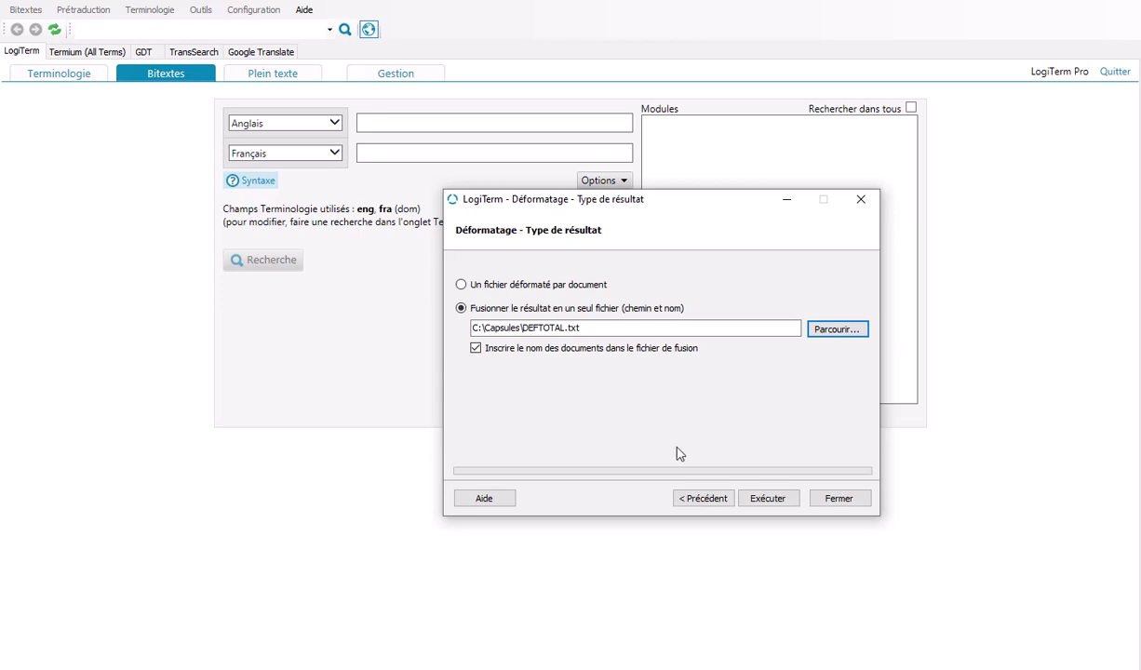
- Run the Déformatage process and open the merged file
left_click(768, 500)
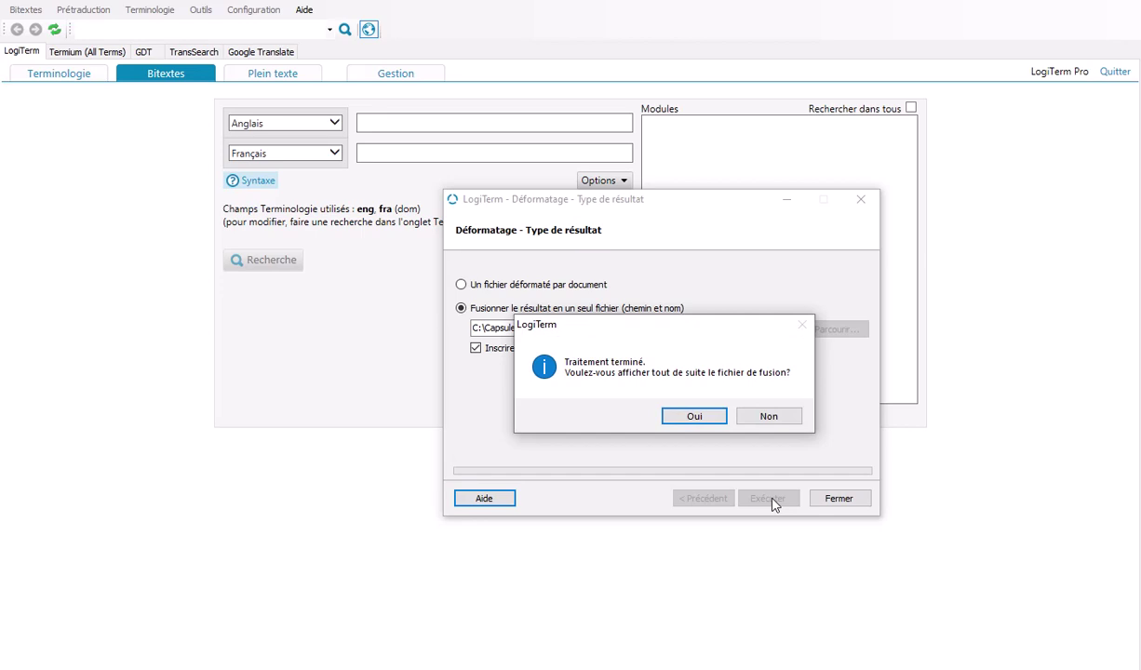
left_click(695, 417)
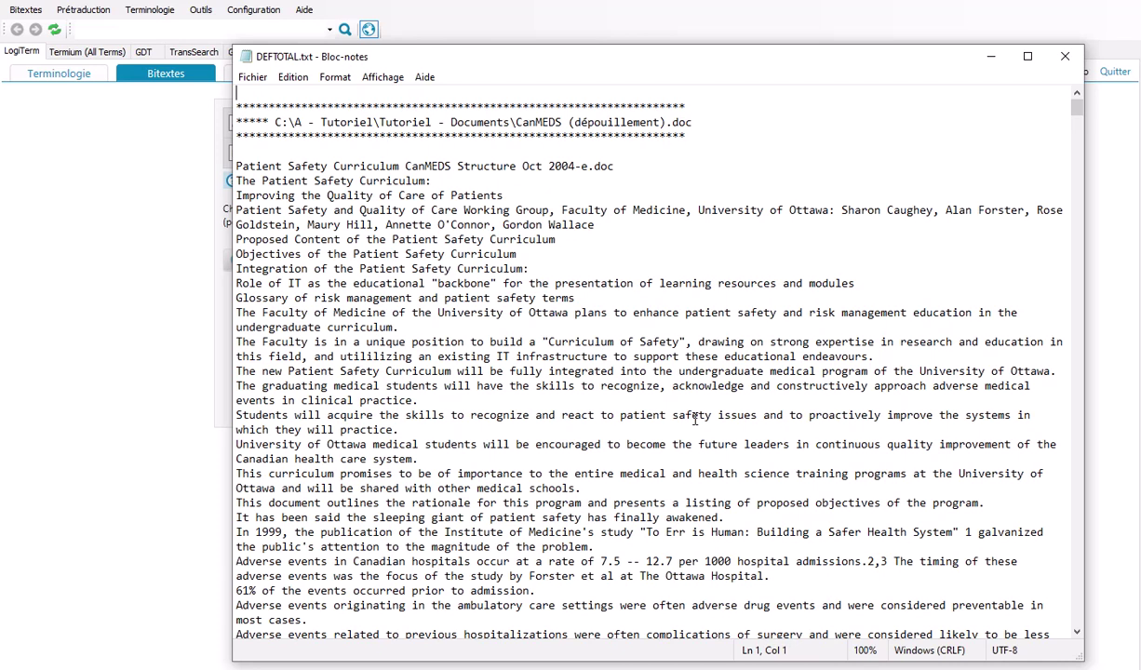
- Copy the merged file's text from the first document's title line through the end into a new Word document
left_click(235, 166)
key("ctrl+shift+End")
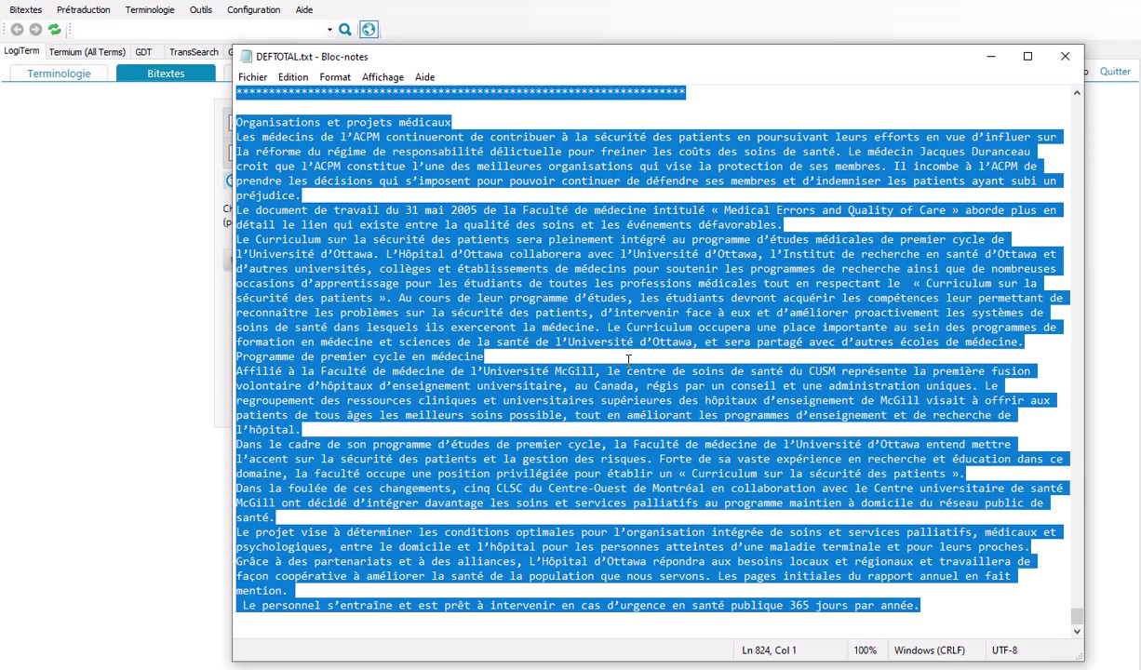
right_click(1015, 476)
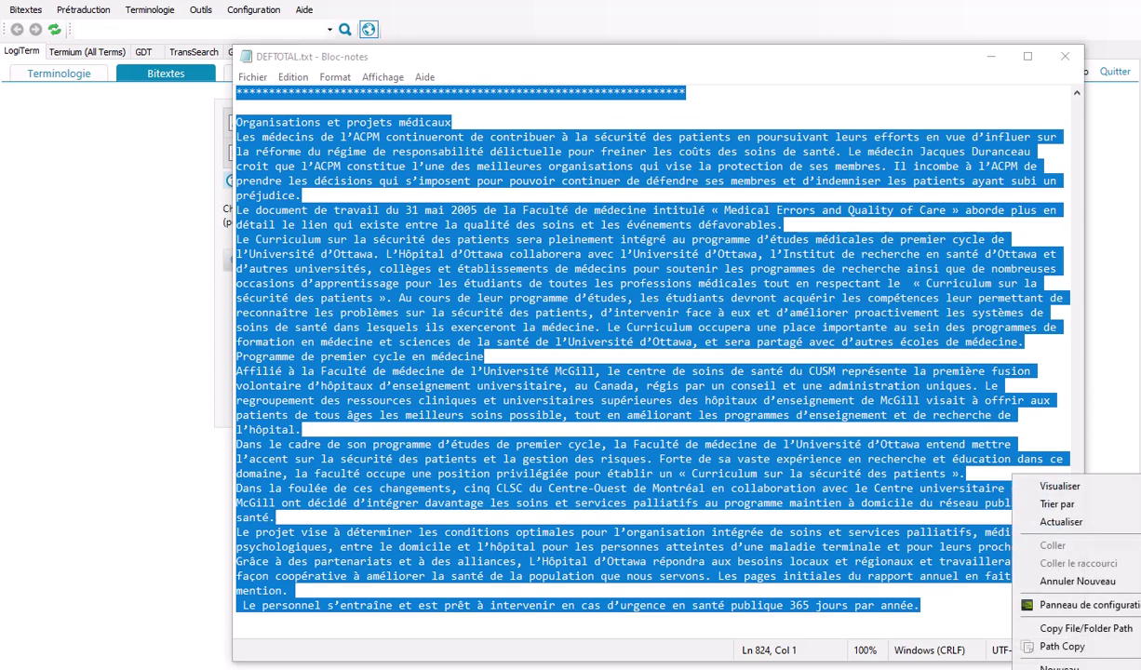
mouse_move(1057, 667)
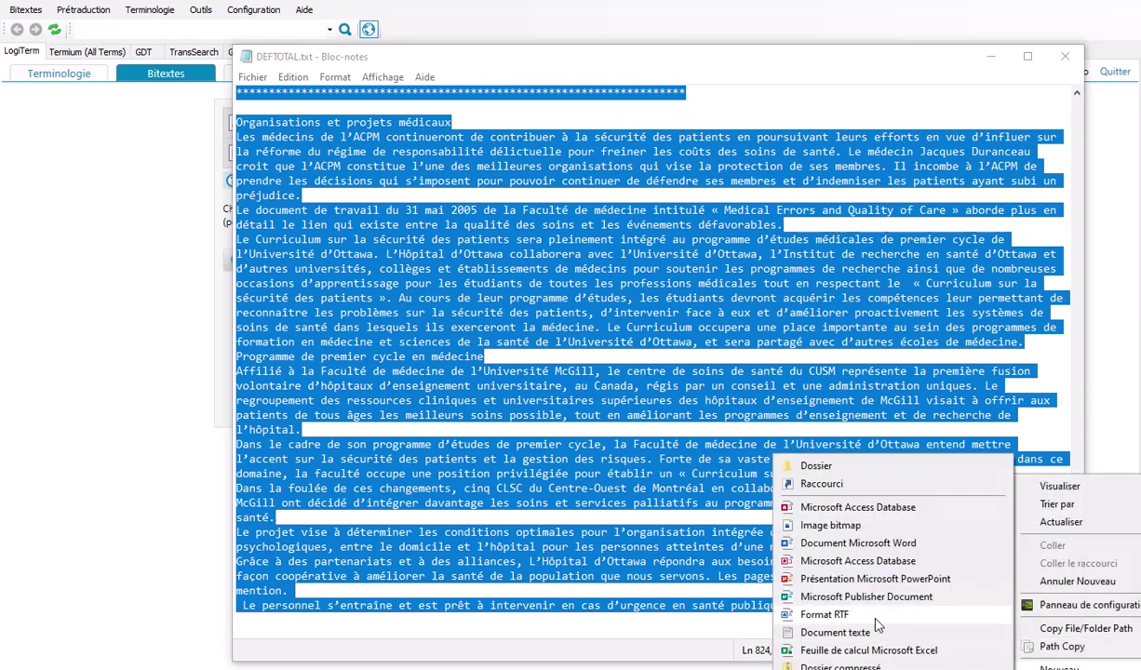
key("Escape")
key("Escape")
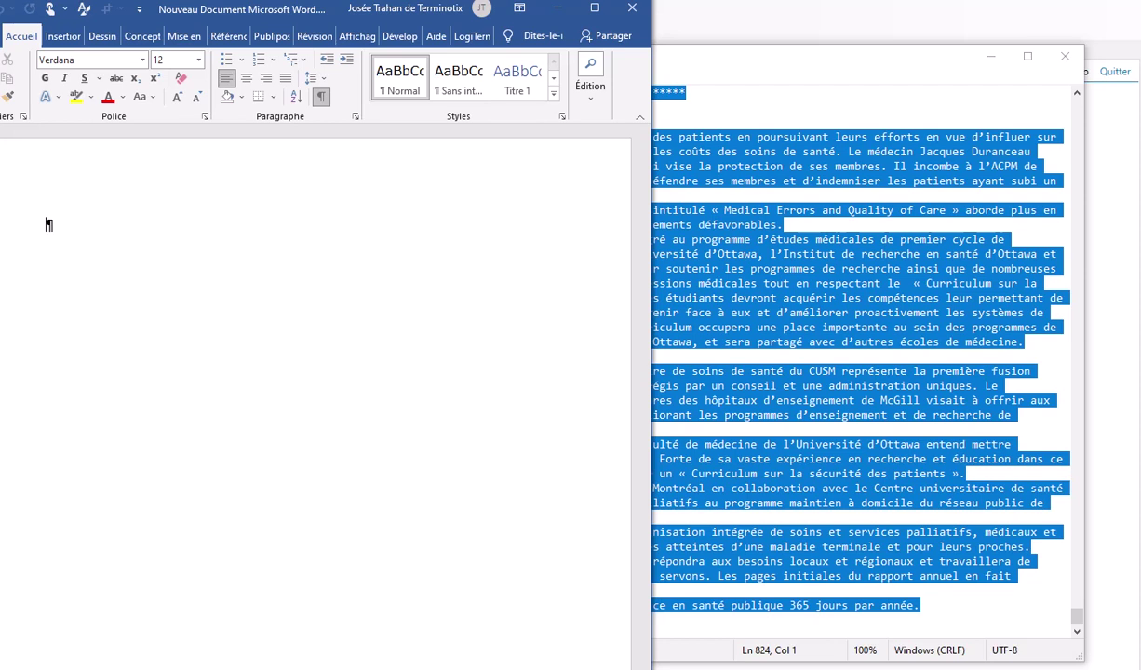
key("ctrl+v")
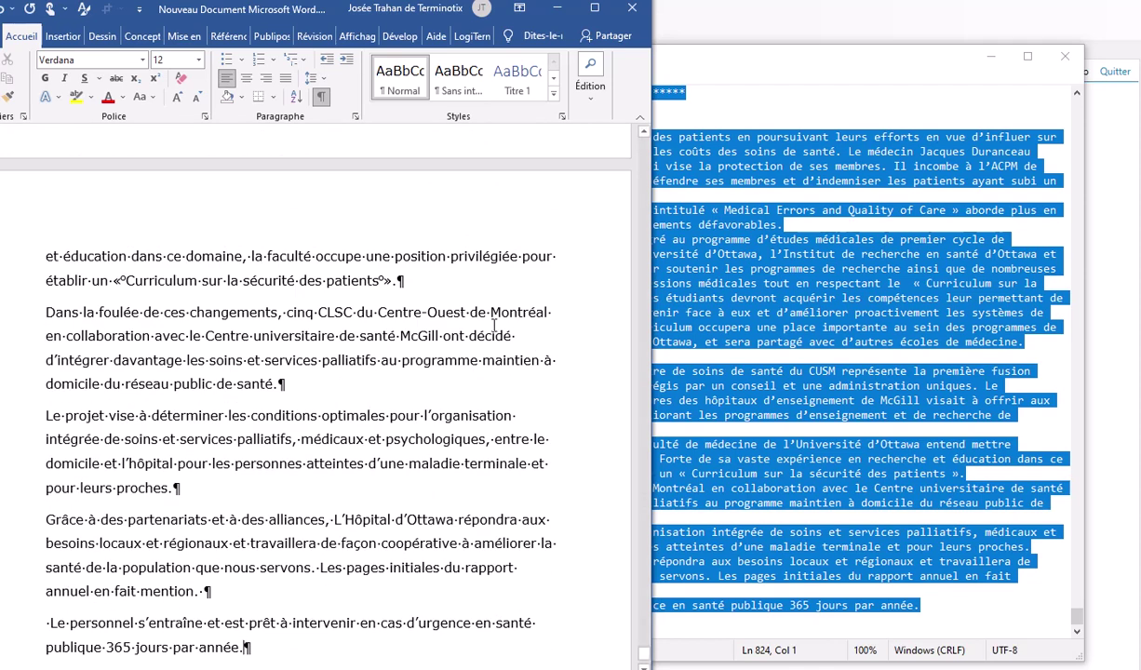
- Add an empty paragraph after the last line of the pasted text
left_click(407, 359)
left_click_drag(646, 655, 644, 662)
left_click(456, 614)
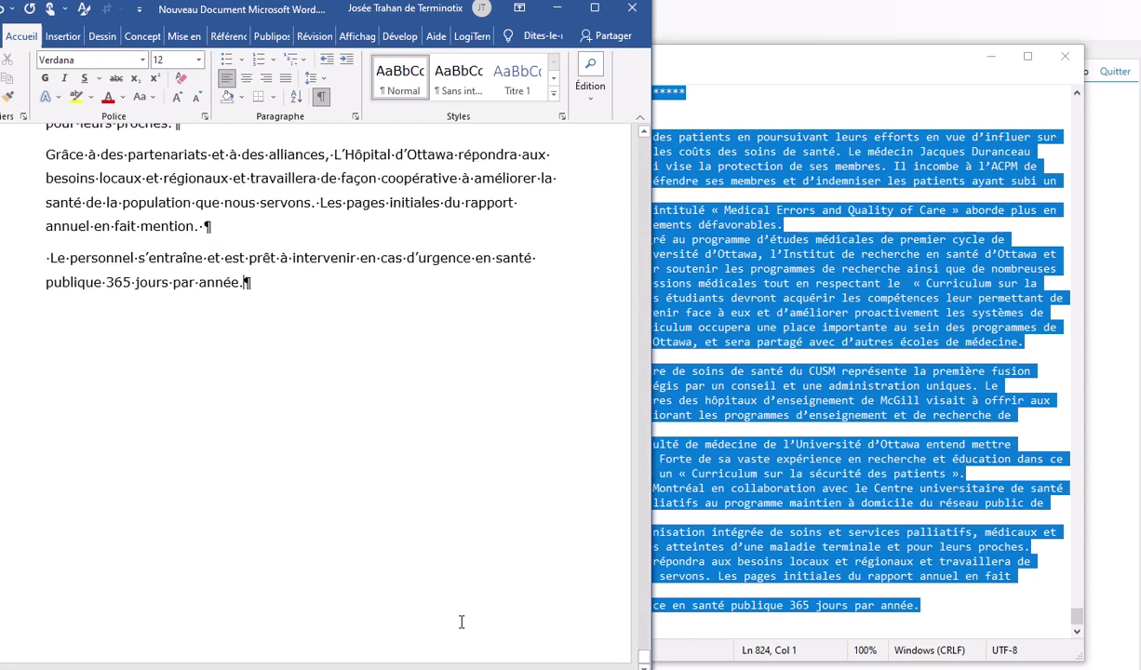
key("Return")
- Display the LogiTerm commands available in Word, and close the document with its changes saved
left_click(139, 9)
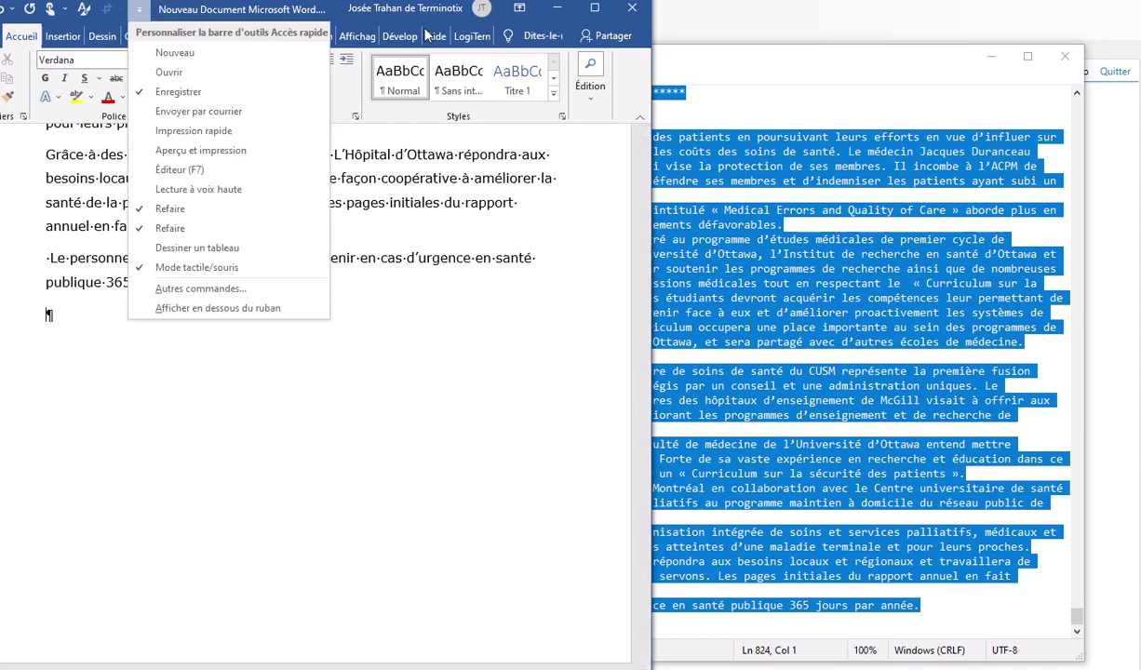
left_click(472, 35)
left_click(472, 35)
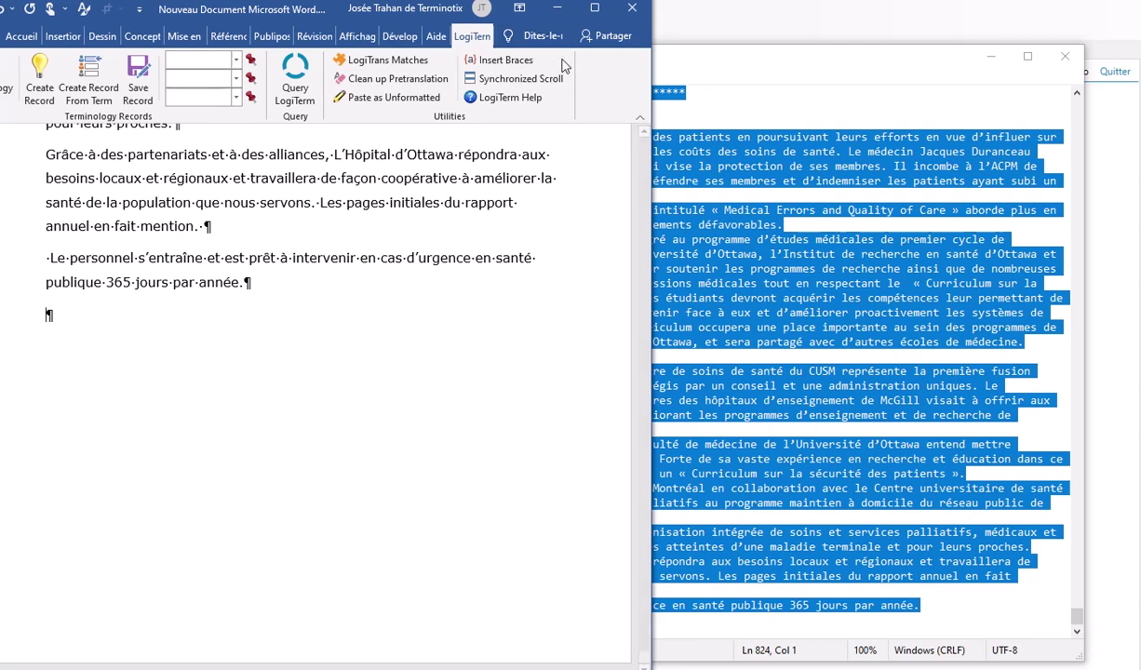
left_click(632, 7)
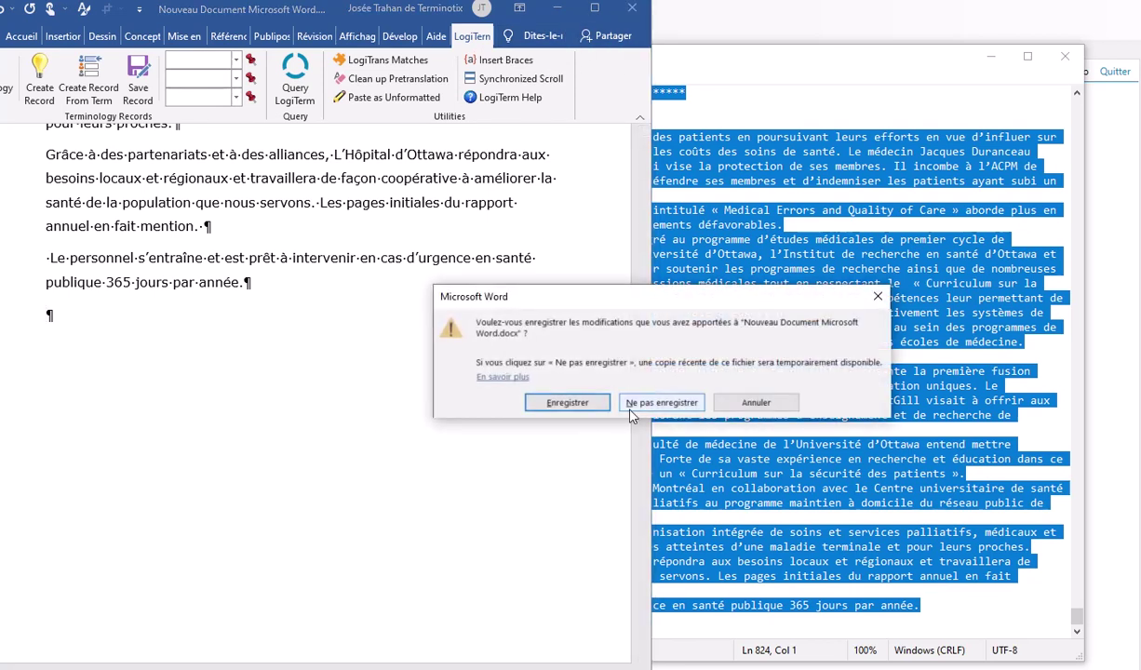
left_click(589, 404)
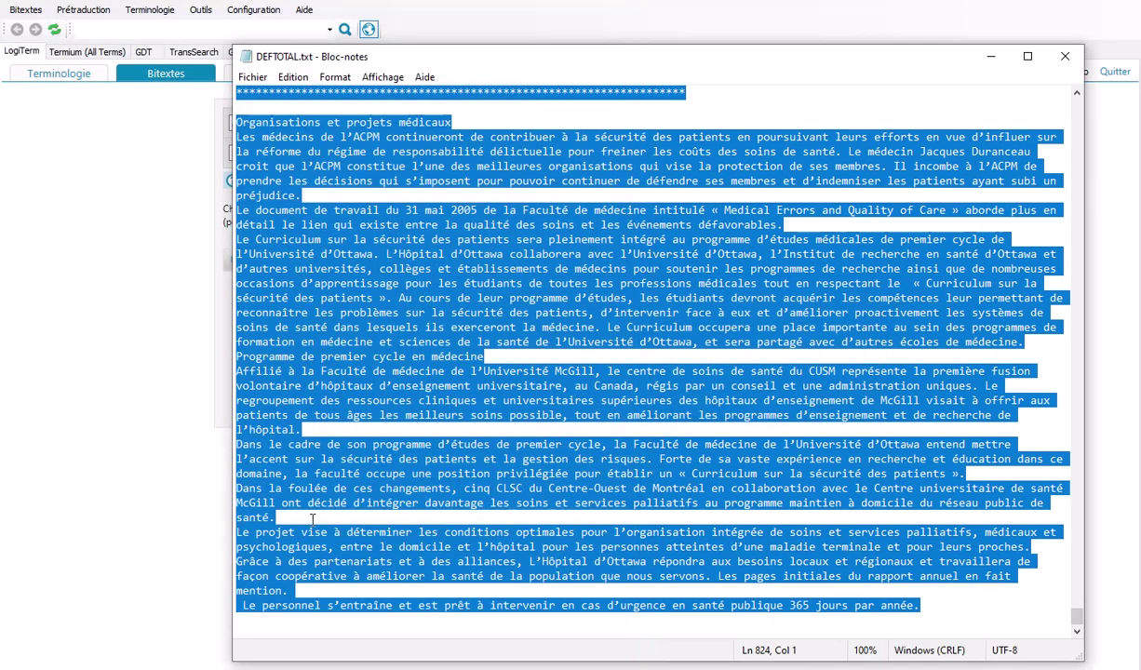